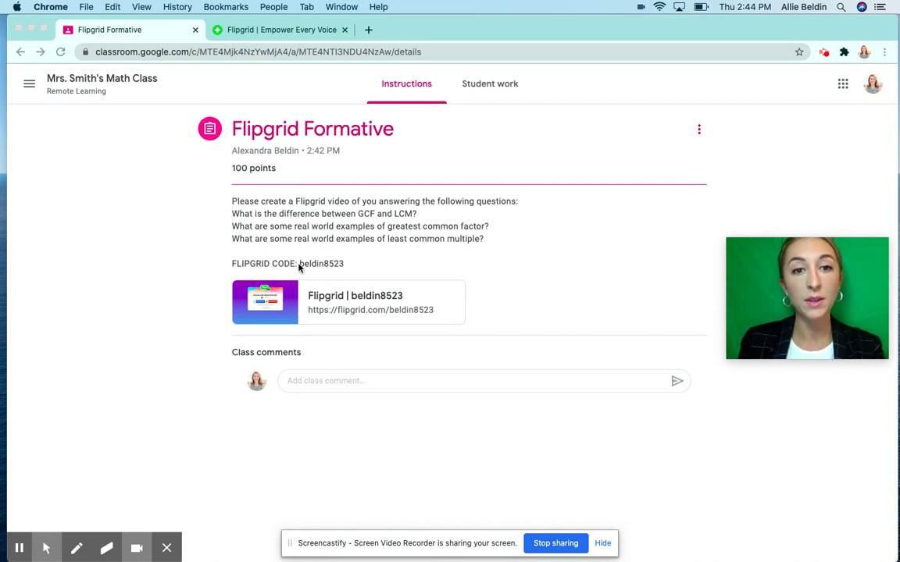
click(329, 268)
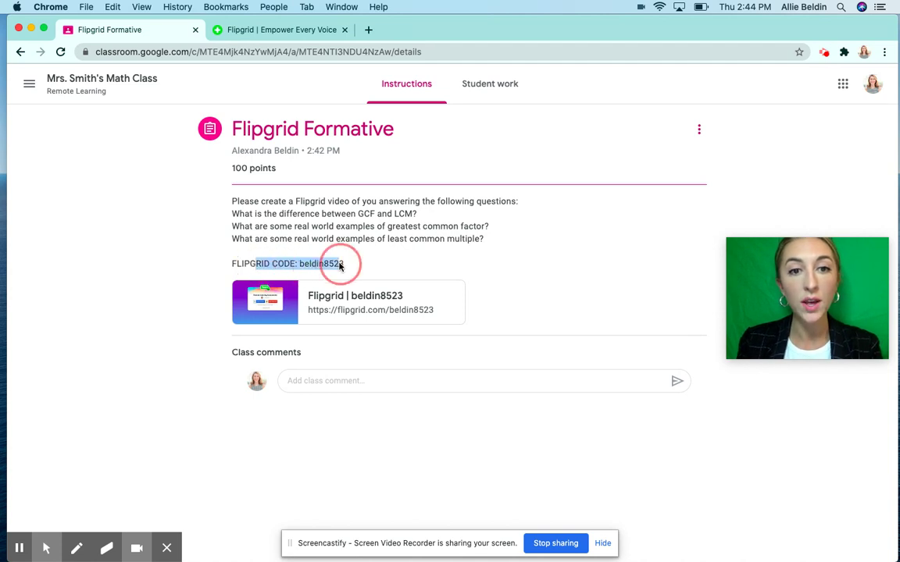
click(308, 267)
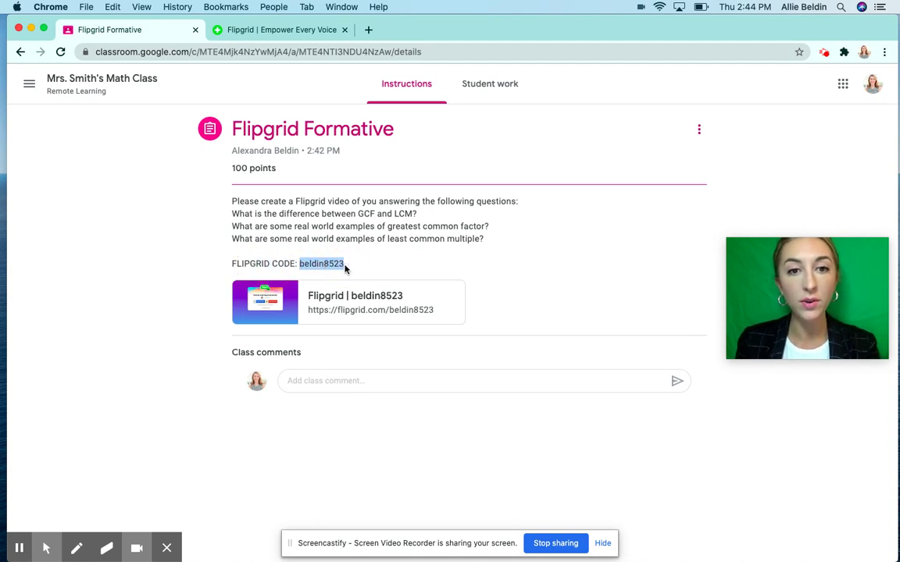
click(250, 29)
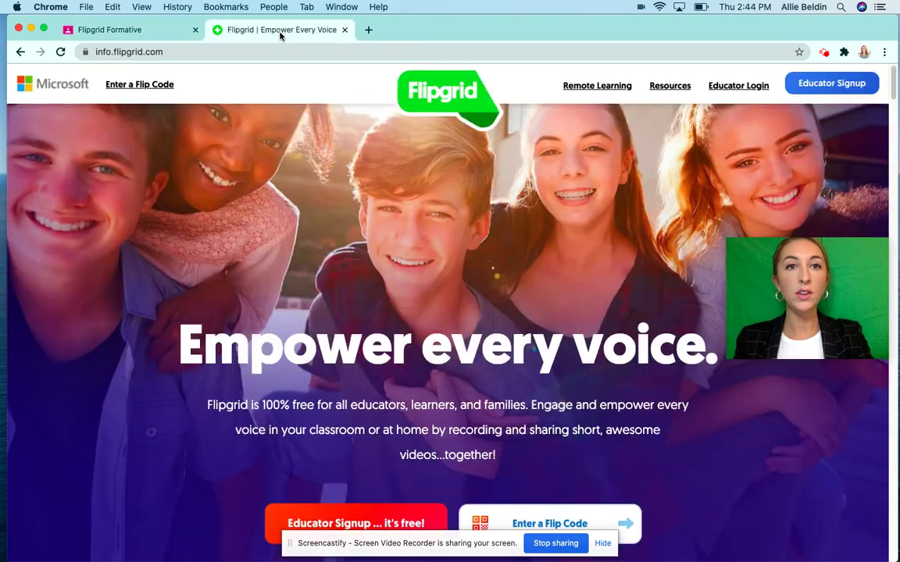
click(122, 88)
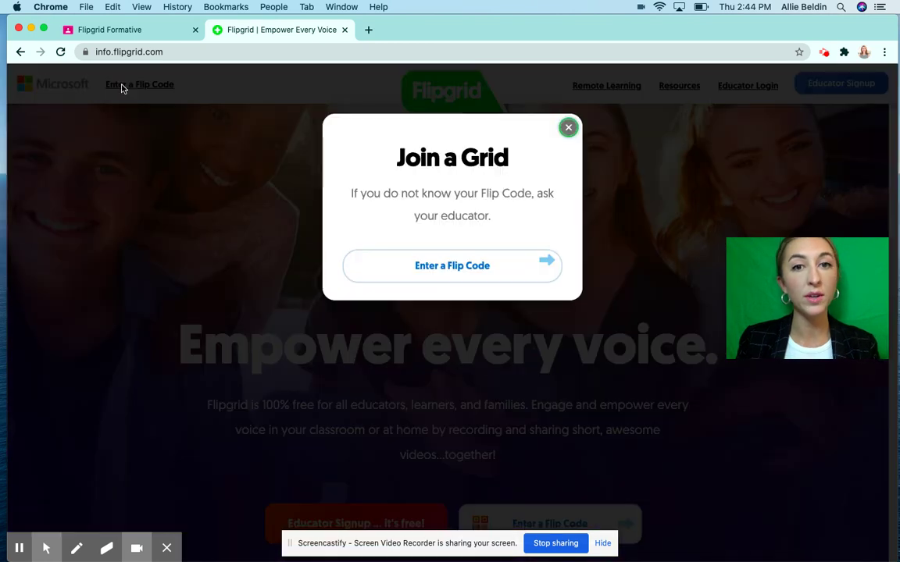
right_click(458, 271)
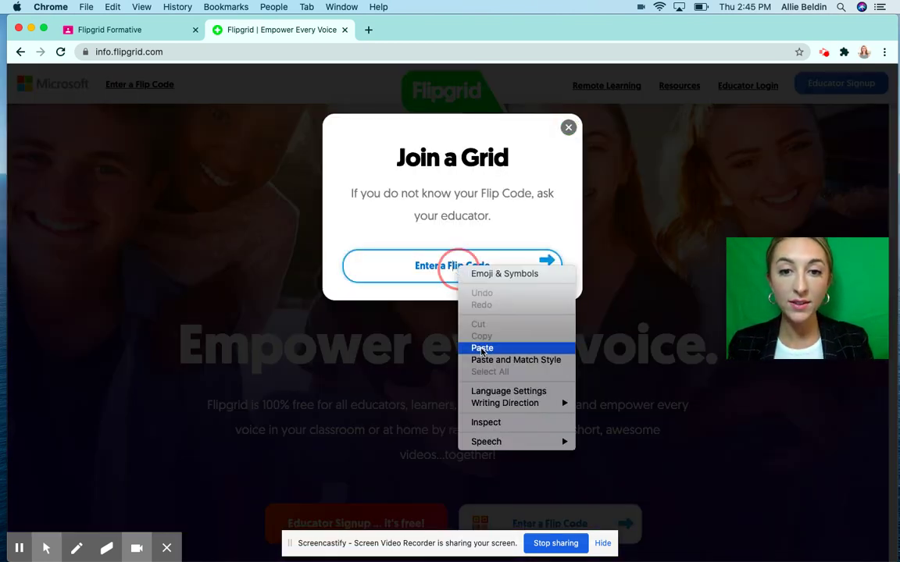
click(482, 348)
click(547, 262)
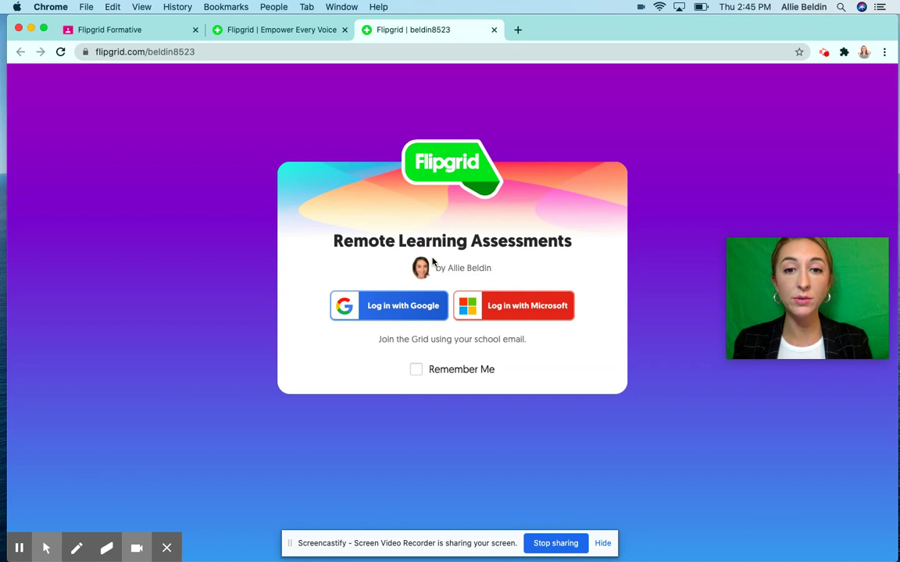
click(382, 315)
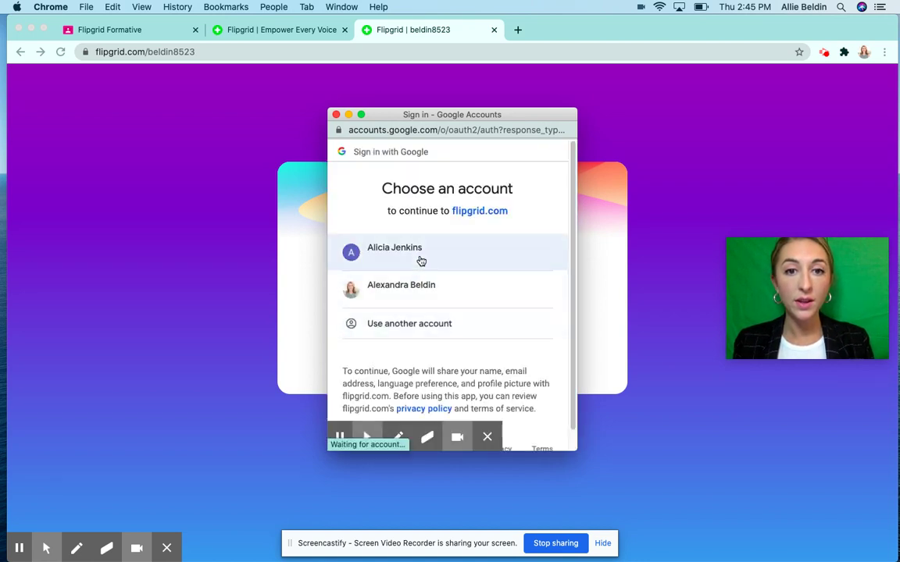
Step: Pick the student's Google account and submit its password
click(422, 257)
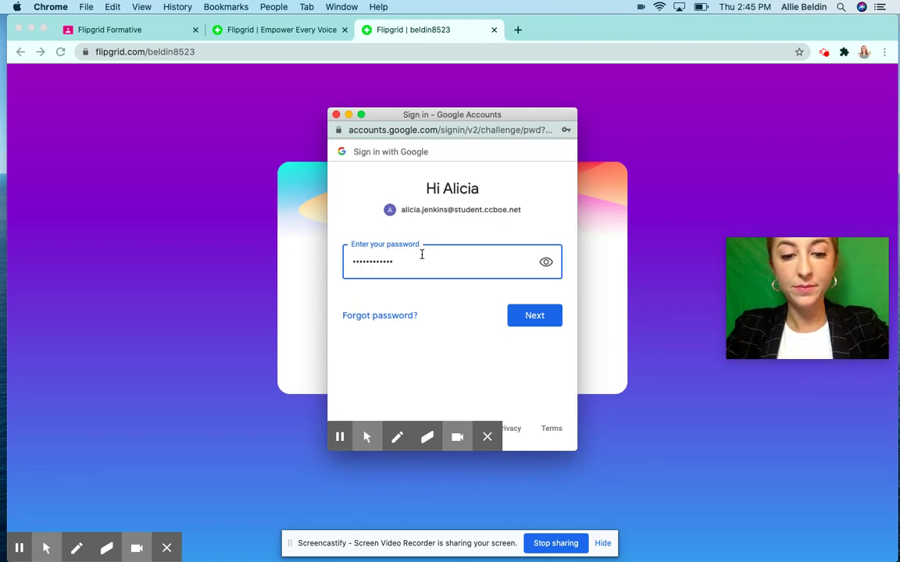
key(Return)
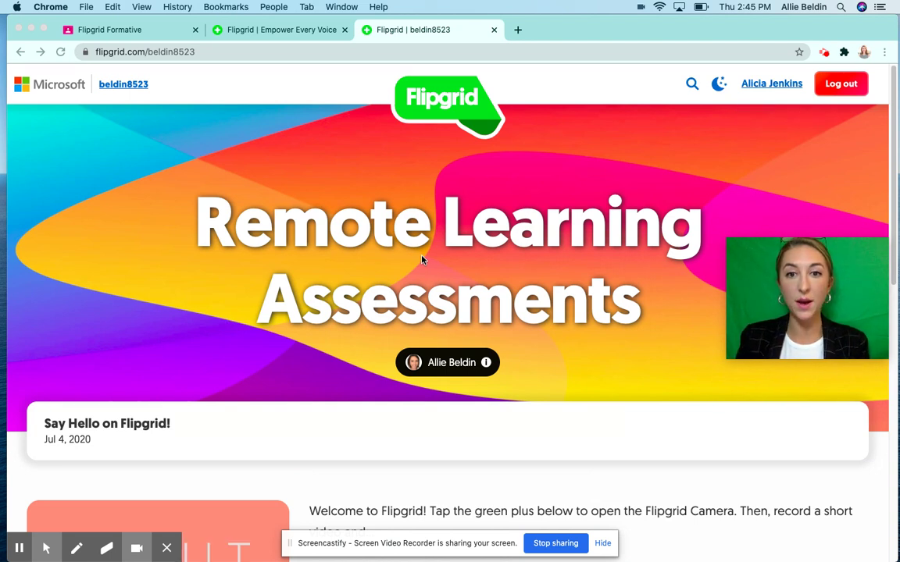
Step: Scroll to the 0 Responses section and start a new response with the green plus button
scroll(422, 260, down, 10)
scroll(422, 260, down, 2)
scroll(422, 260, up, 15)
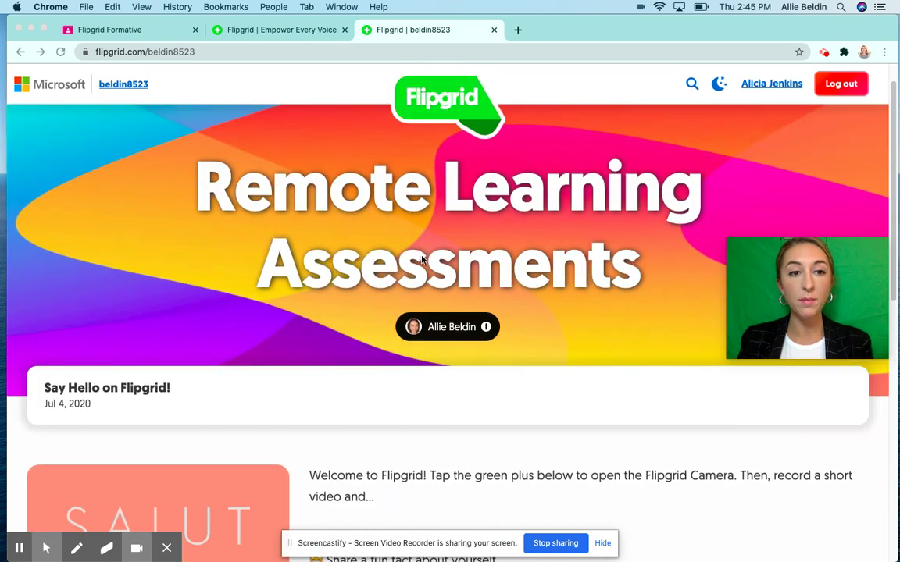
scroll(422, 260, down, 4)
scroll(443, 231, down, 2)
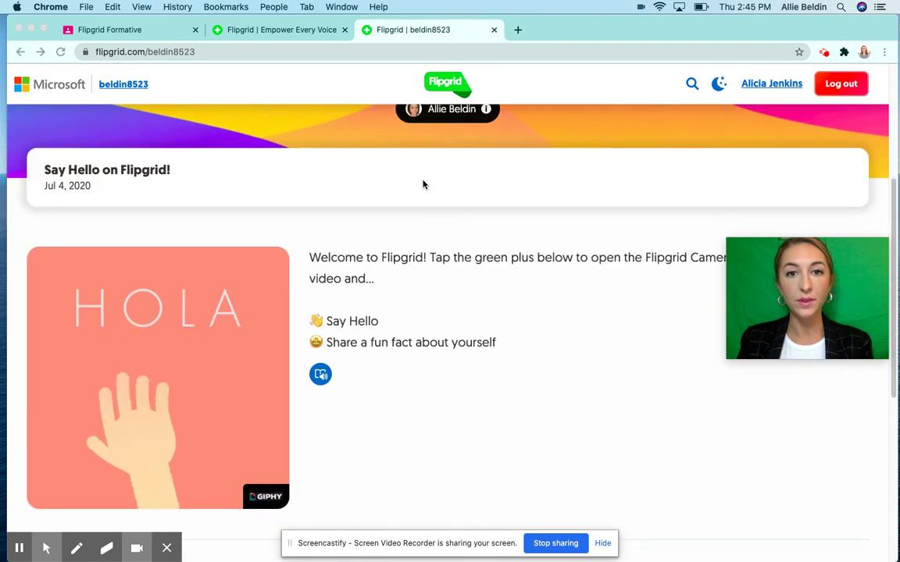
scroll(422, 181, down, 5)
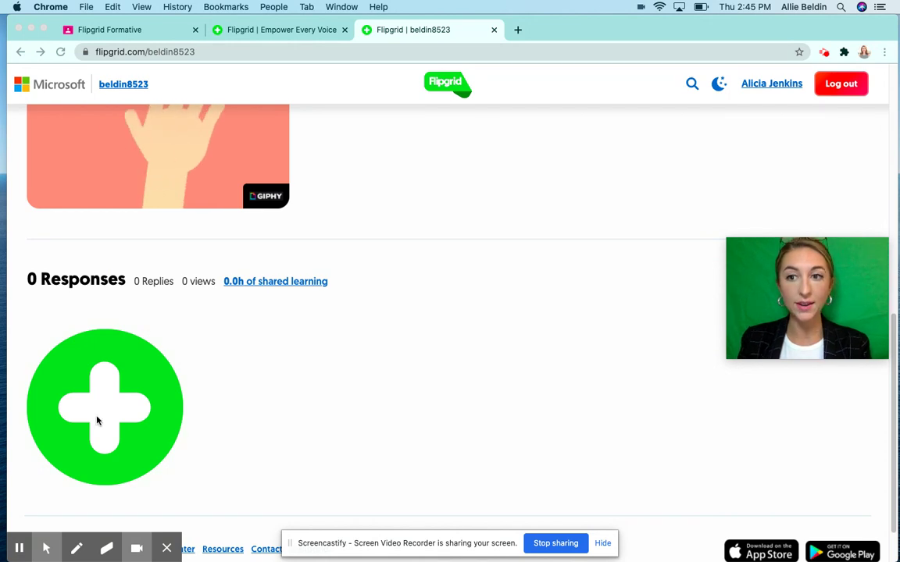
scroll(92, 431, down, 1)
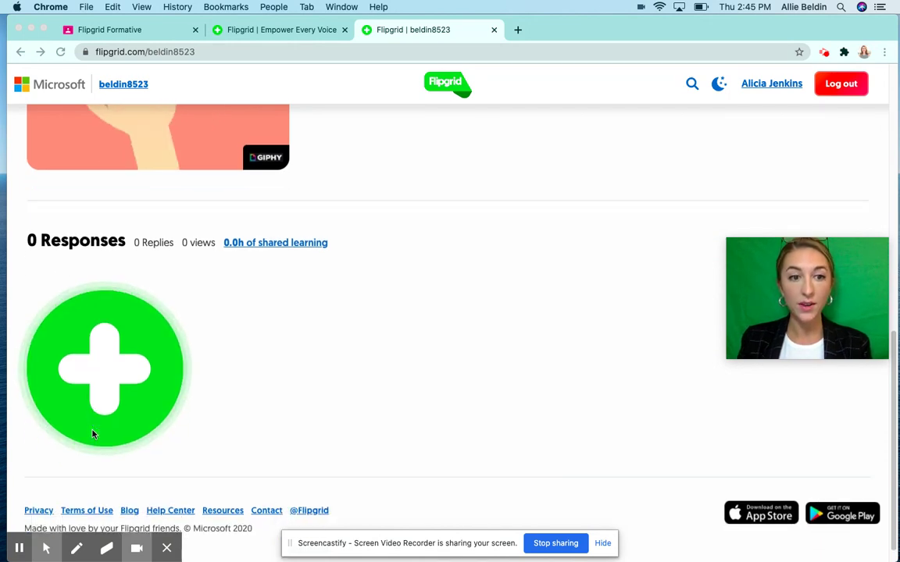
click(109, 389)
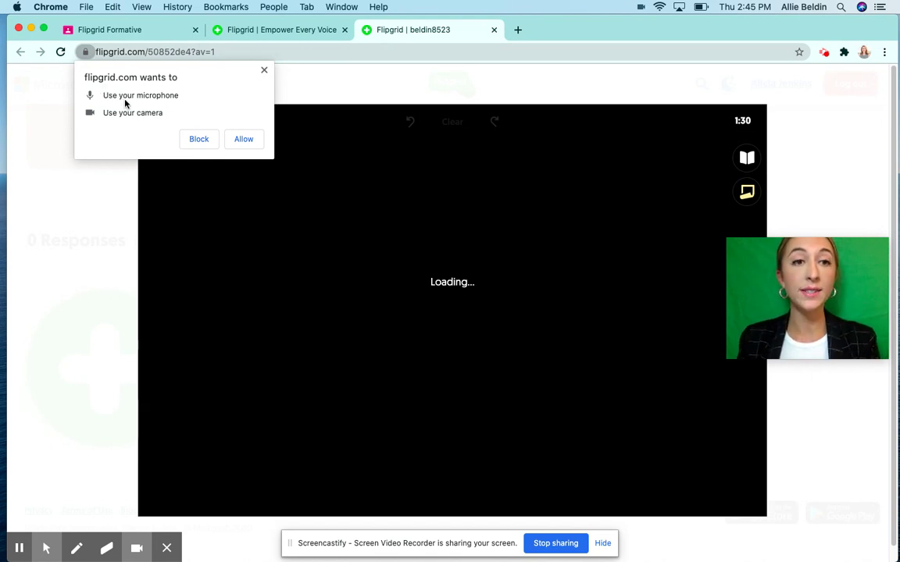
Step: Allow camera and microphone access, then record a short clip, pausing and resuming once
click(243, 140)
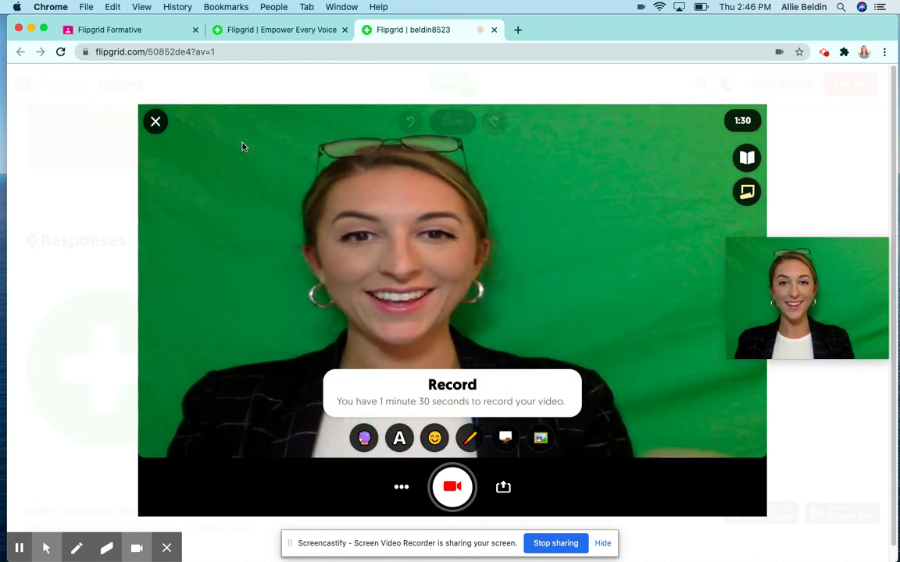
click(456, 489)
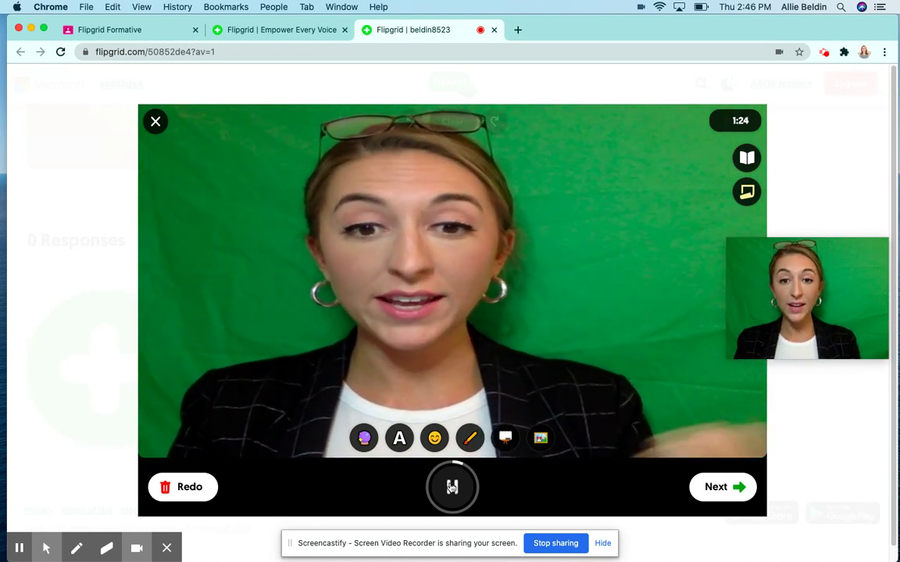
click(452, 486)
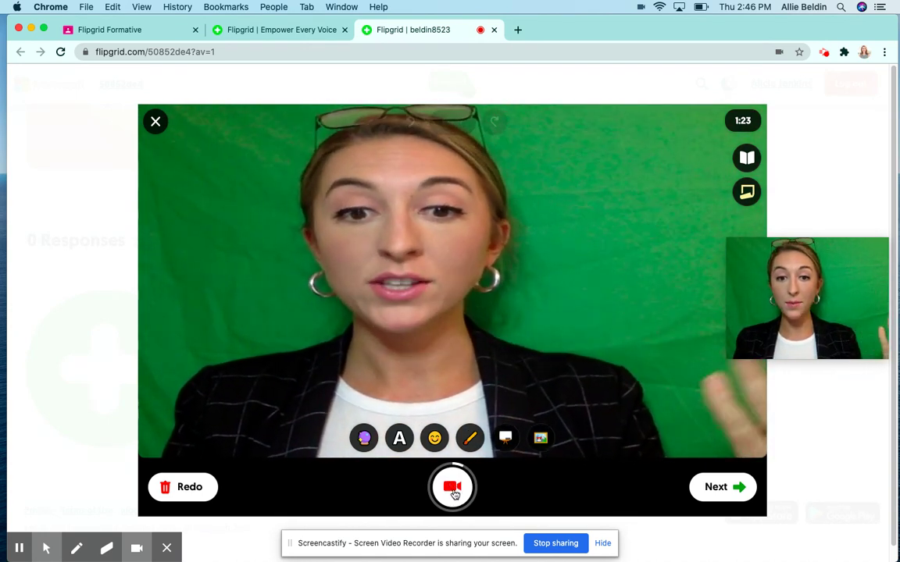
click(453, 489)
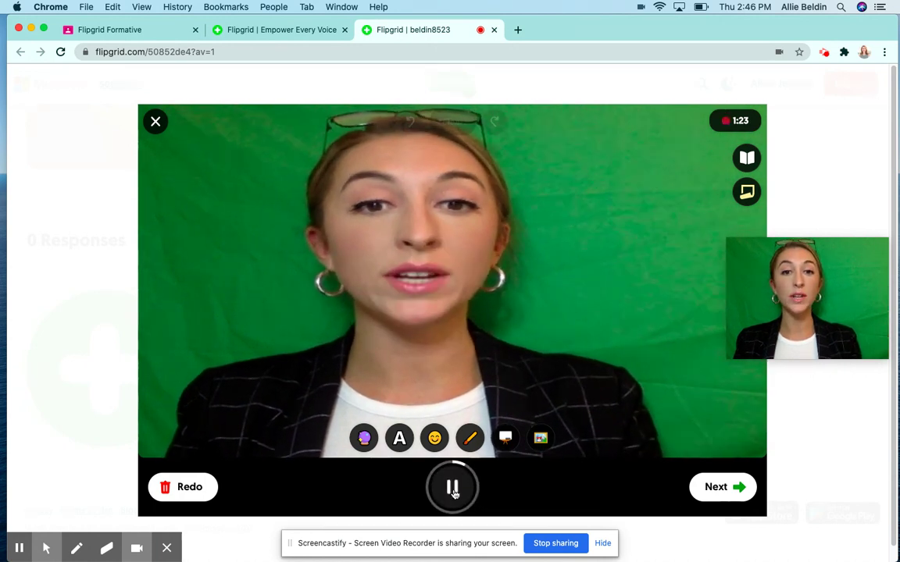
click(454, 489)
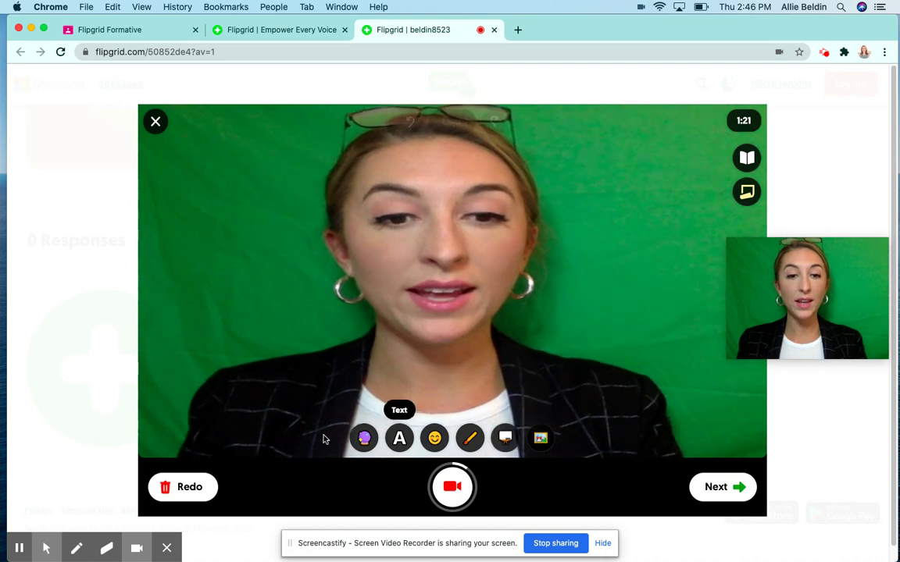
Step: Add a Classic-style 'Example!' text caption and drag it to the video's left side
click(400, 439)
click(222, 407)
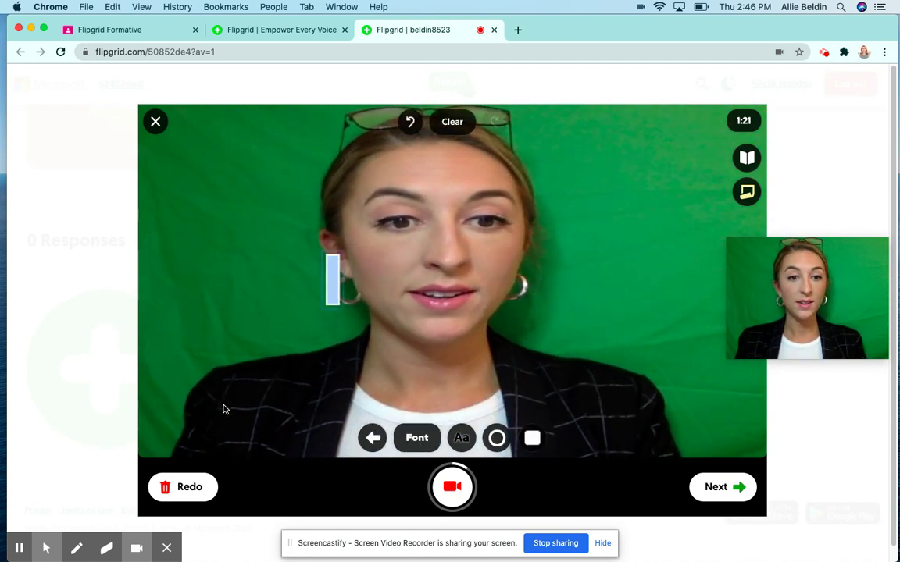
text(Ex)
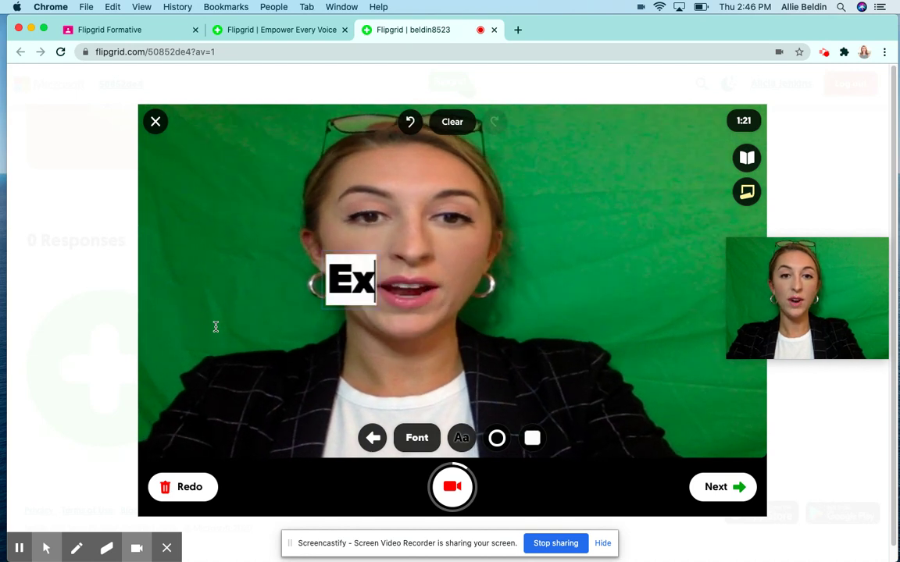
text(ample!)
click(538, 301)
drag(454, 282, 258, 336)
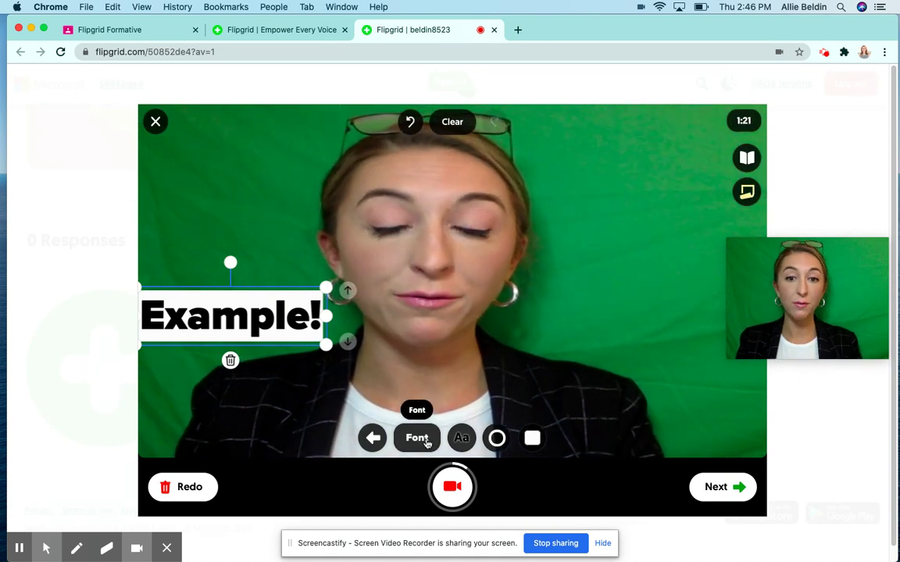
click(373, 438)
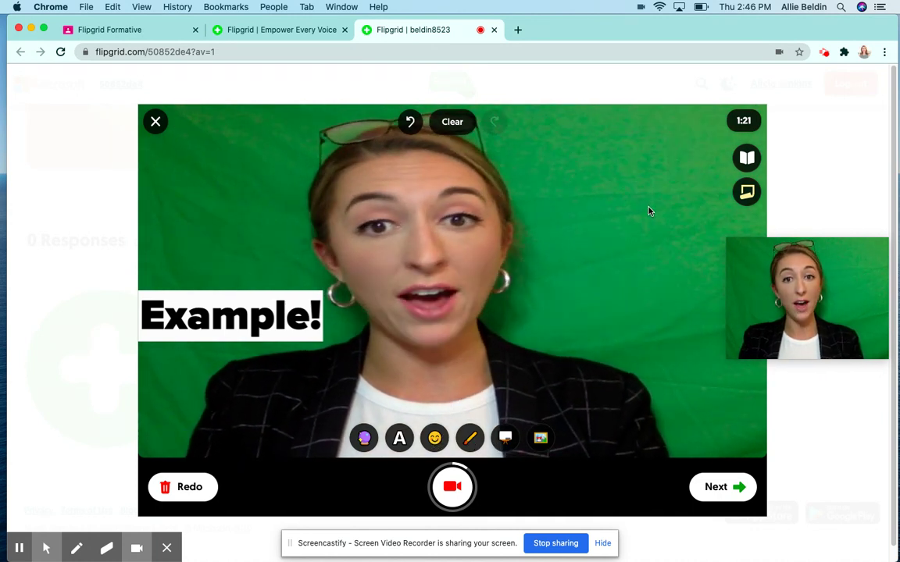
Step: Try each video filter swatch, then settle on the warm natural filter
click(505, 440)
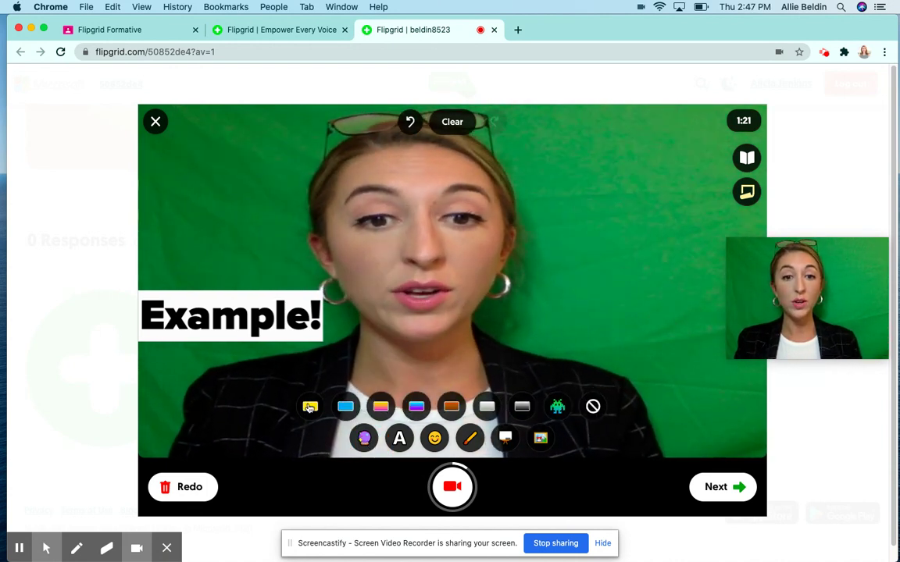
click(310, 406)
click(345, 406)
click(381, 406)
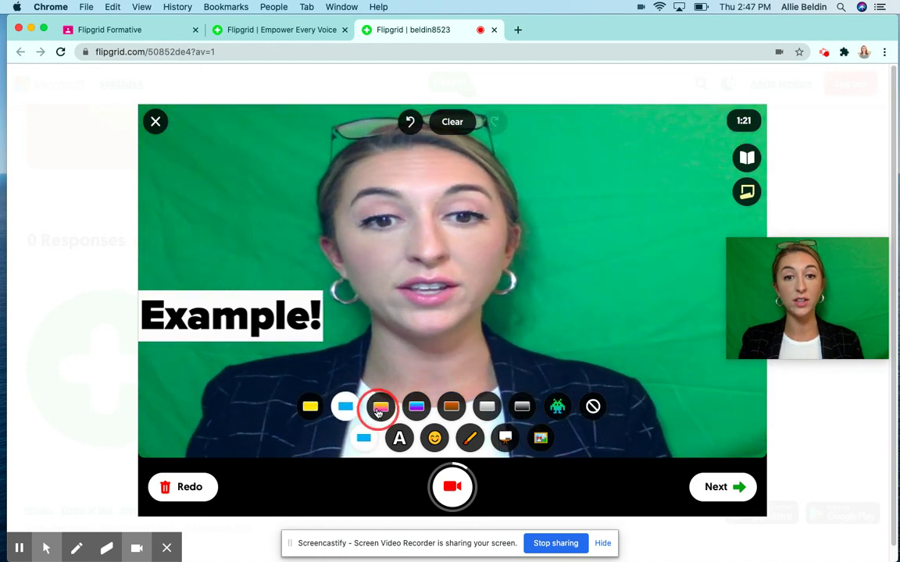
click(417, 407)
click(452, 407)
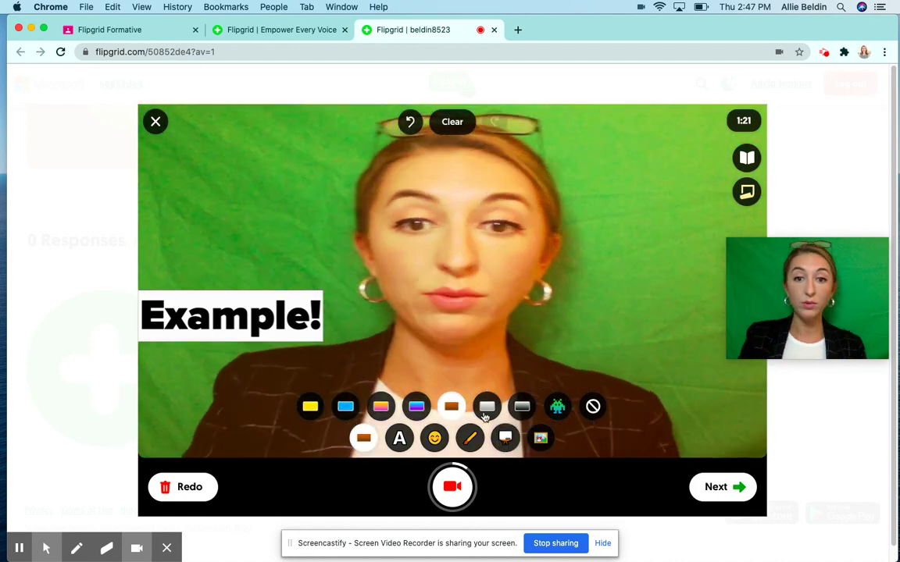
click(487, 407)
click(522, 407)
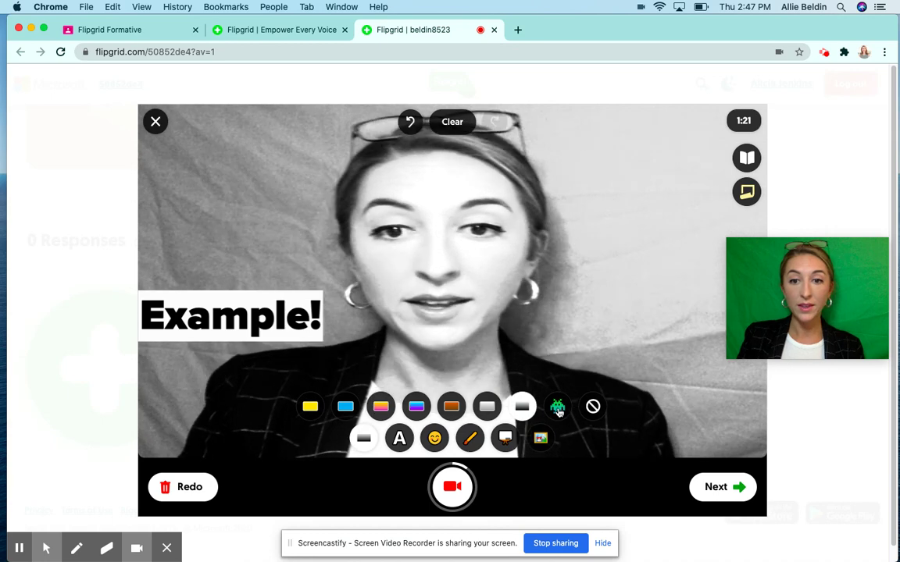
click(557, 406)
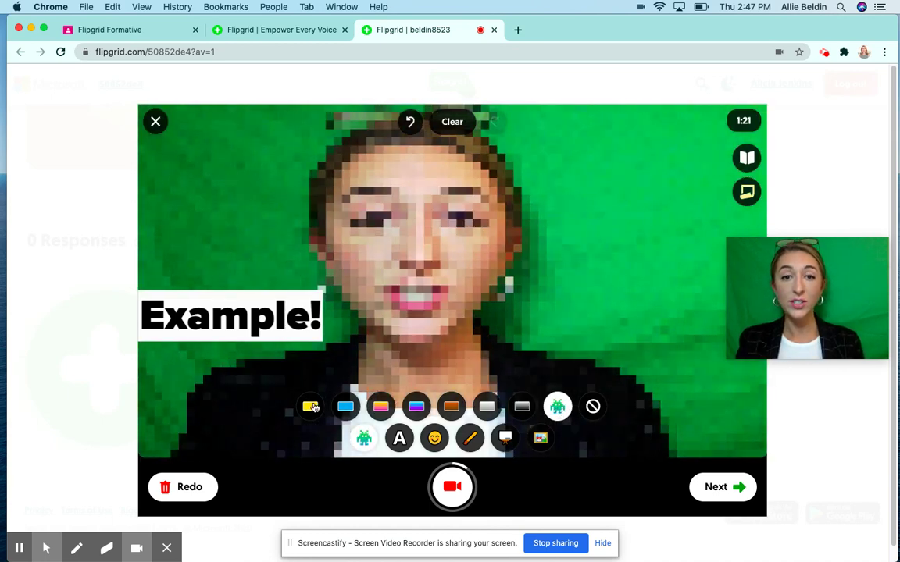
click(311, 407)
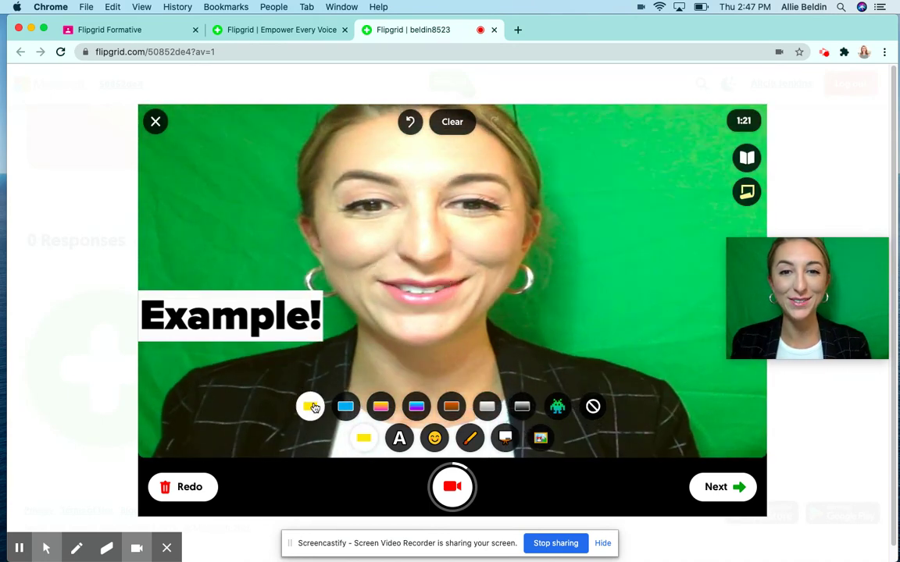
Step: Open and close the custom Photo Sticker upload, then finish recording for review
click(540, 440)
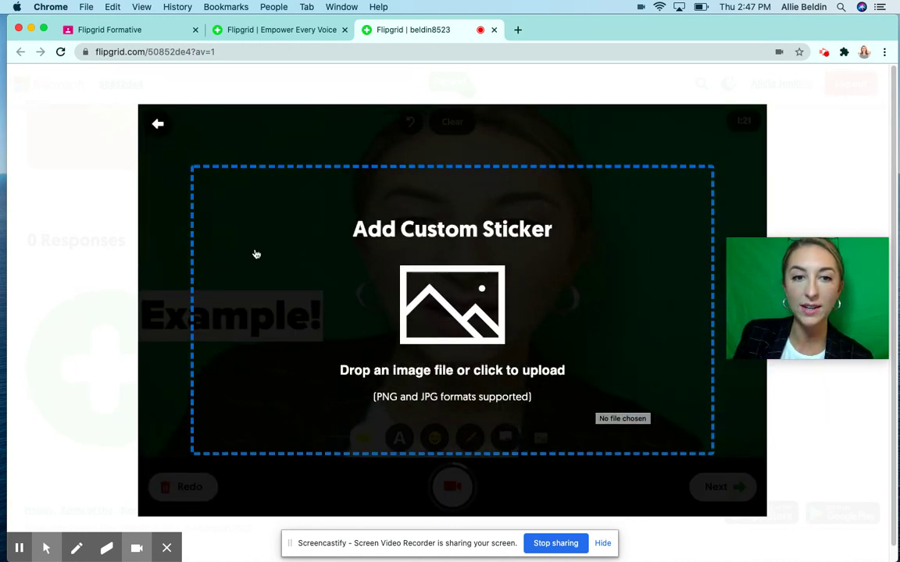
click(161, 130)
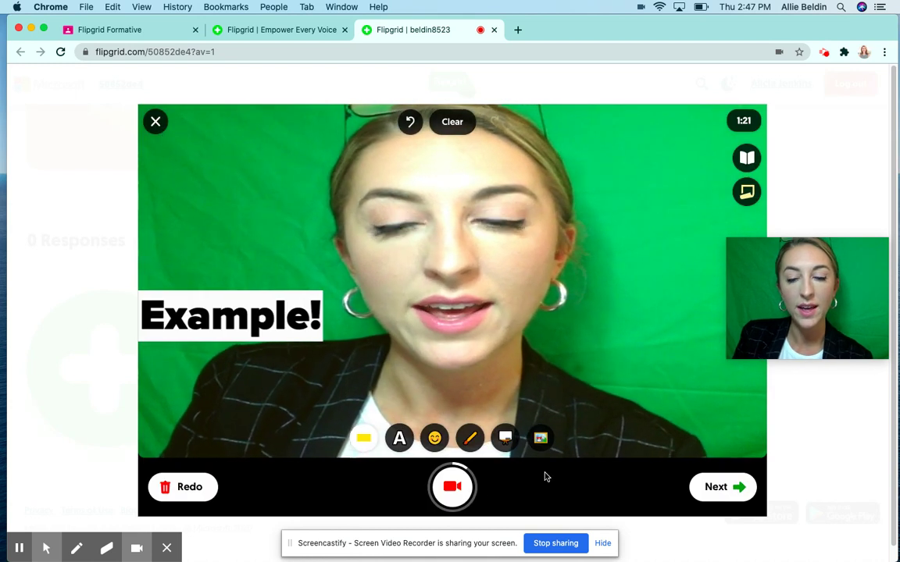
click(733, 492)
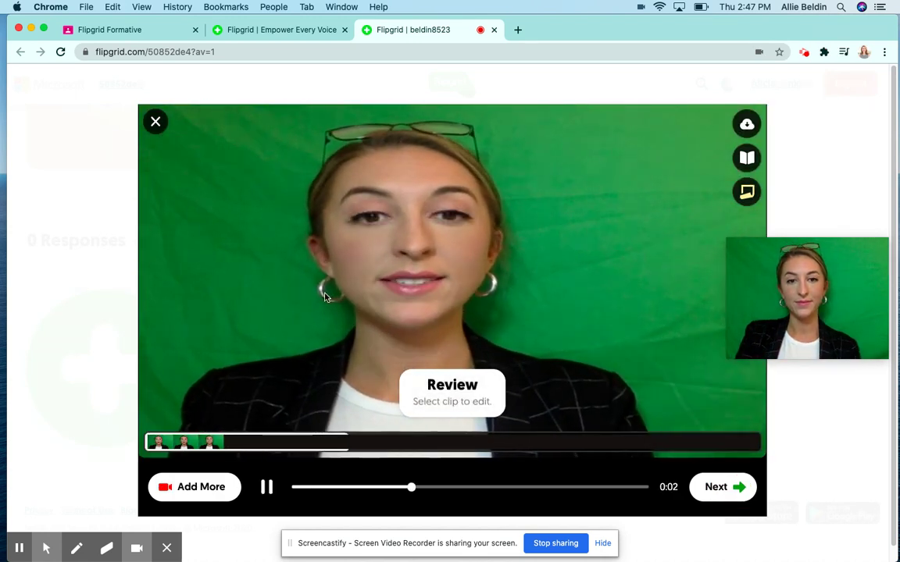
Step: Pause the recorded clip on the Review screen, then continue to the Selfie step
click(269, 488)
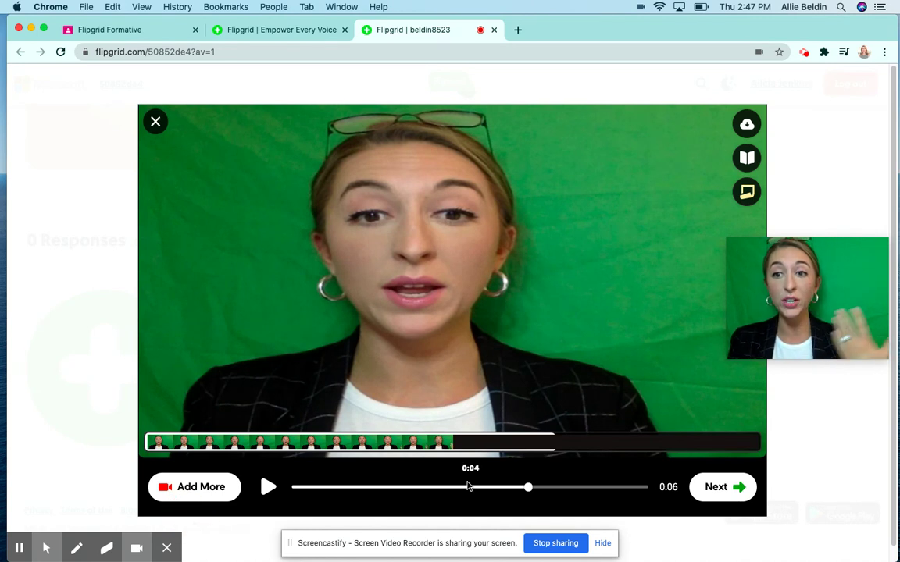
click(715, 488)
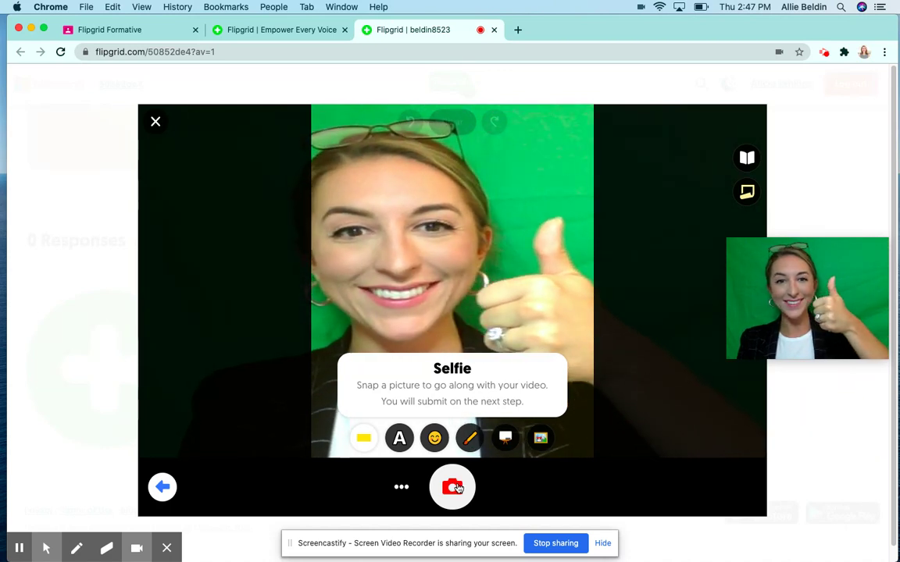
Step: Take a thumbs-up selfie, caption it 'About Me / Video!' in Classic style low down, and continue
click(458, 488)
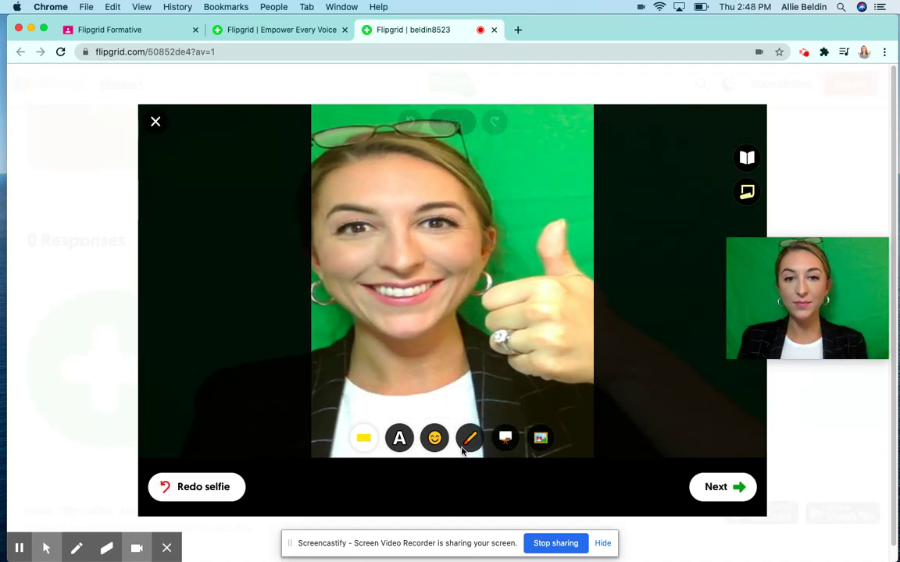
click(401, 439)
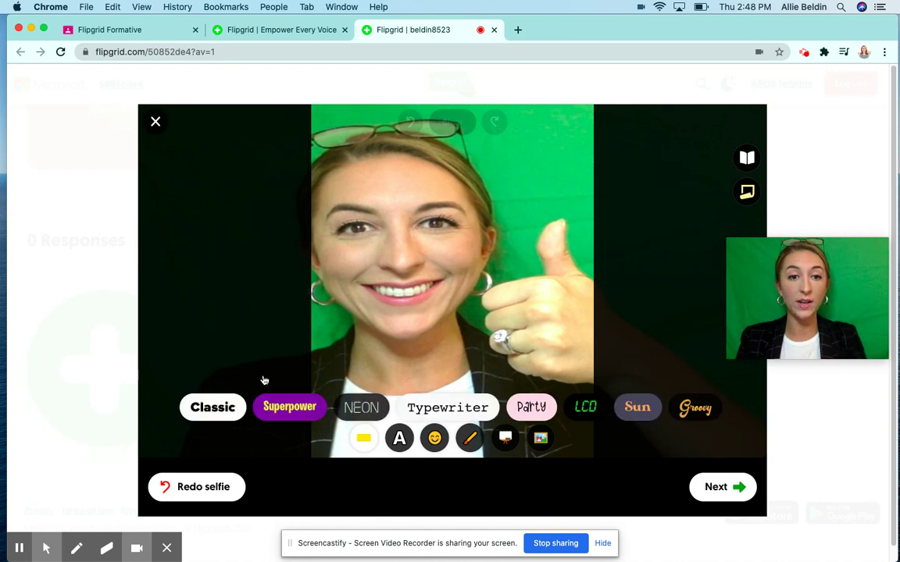
click(212, 407)
text(About Me)
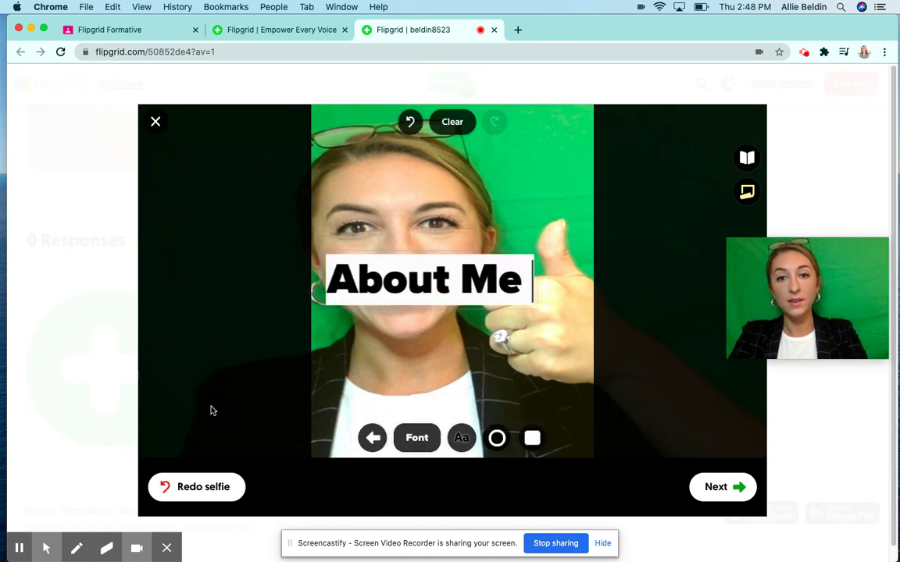
key(Return)
text(Video!)
click(512, 275)
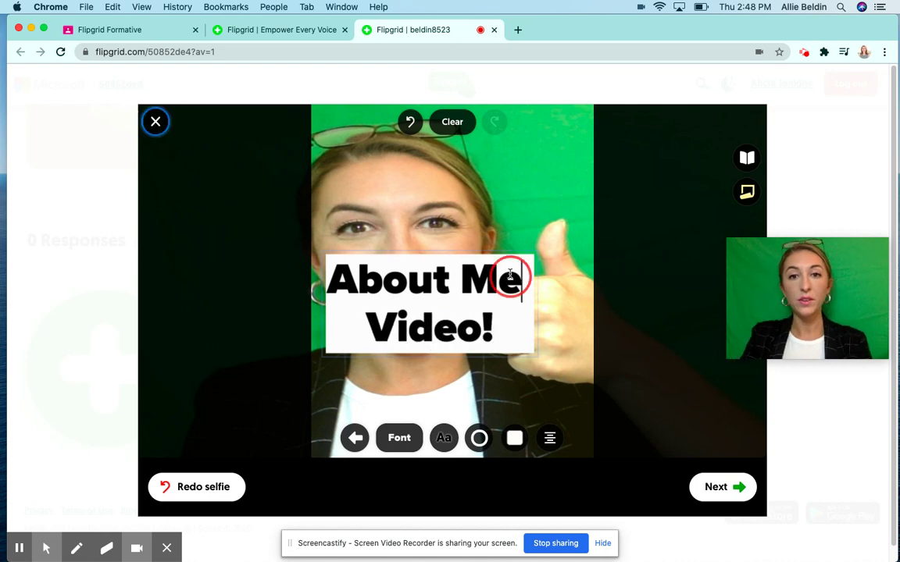
click(539, 241)
drag(528, 275, 517, 360)
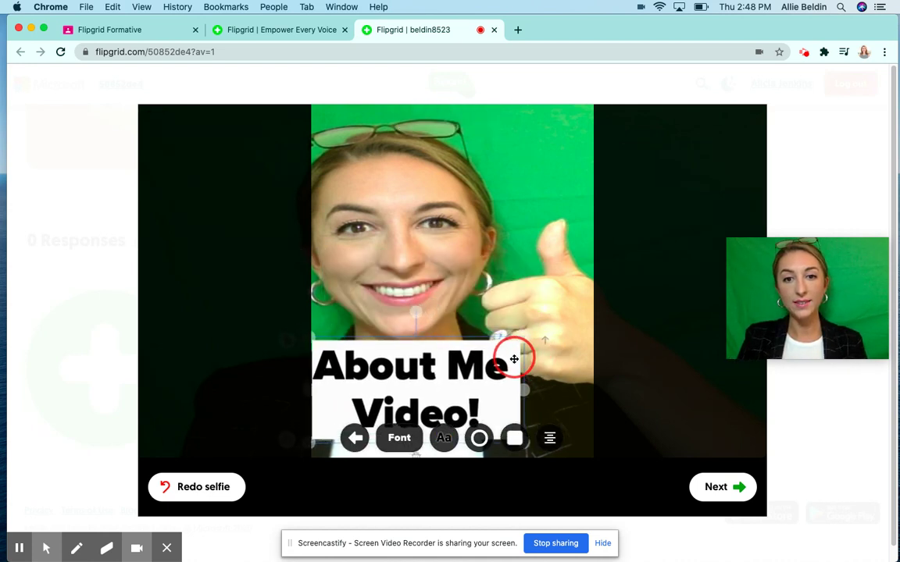
click(722, 496)
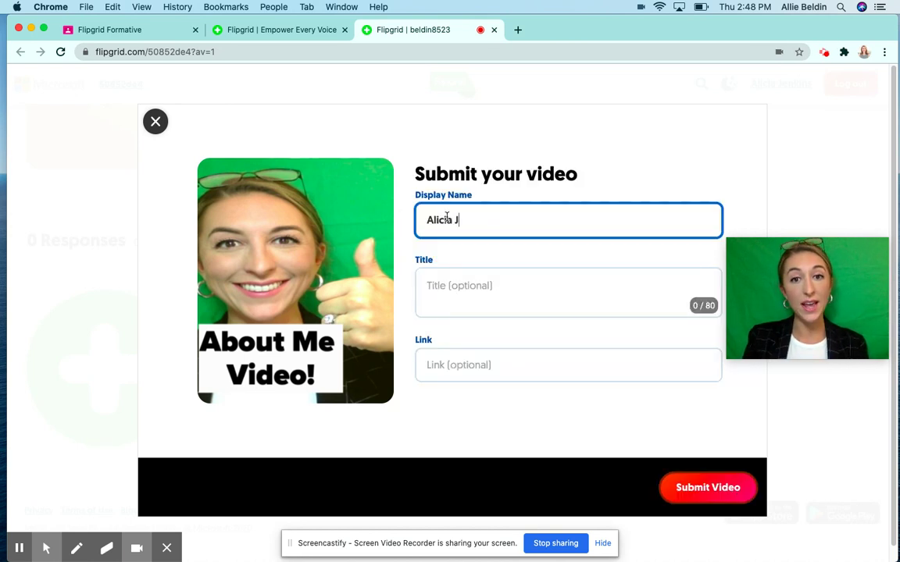
Step: Title the video 'About Me Video Assignment' and submit it
click(457, 280)
text(About Me Video Assignment)
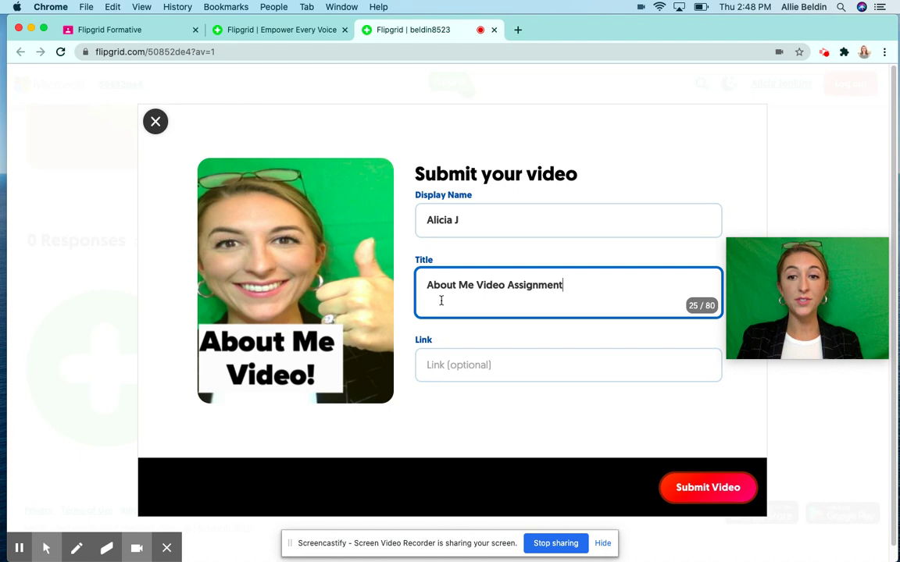
click(464, 219)
click(472, 282)
click(458, 372)
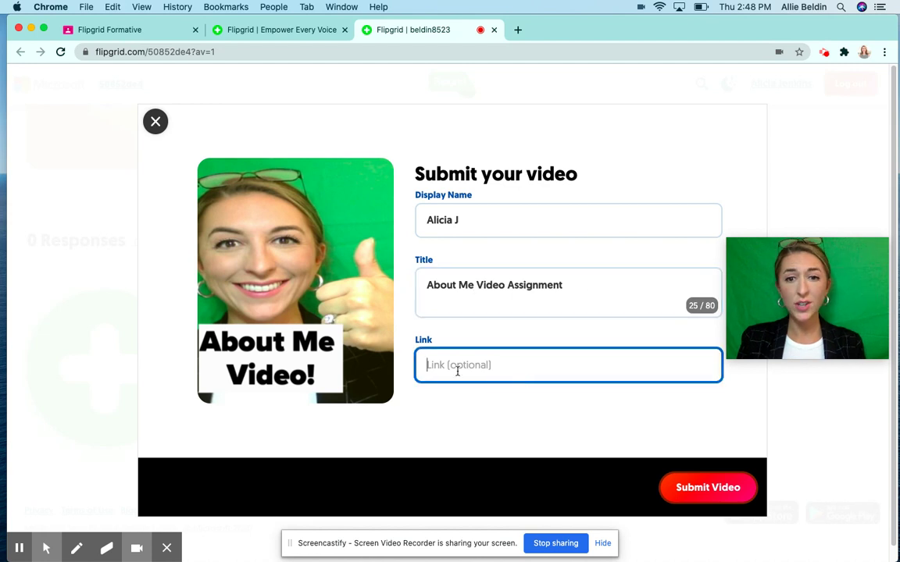
click(711, 489)
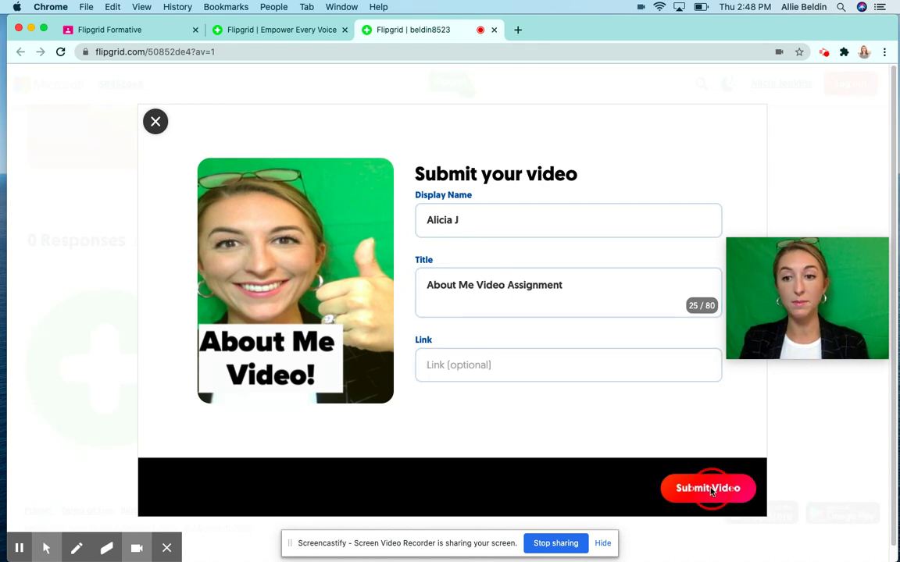